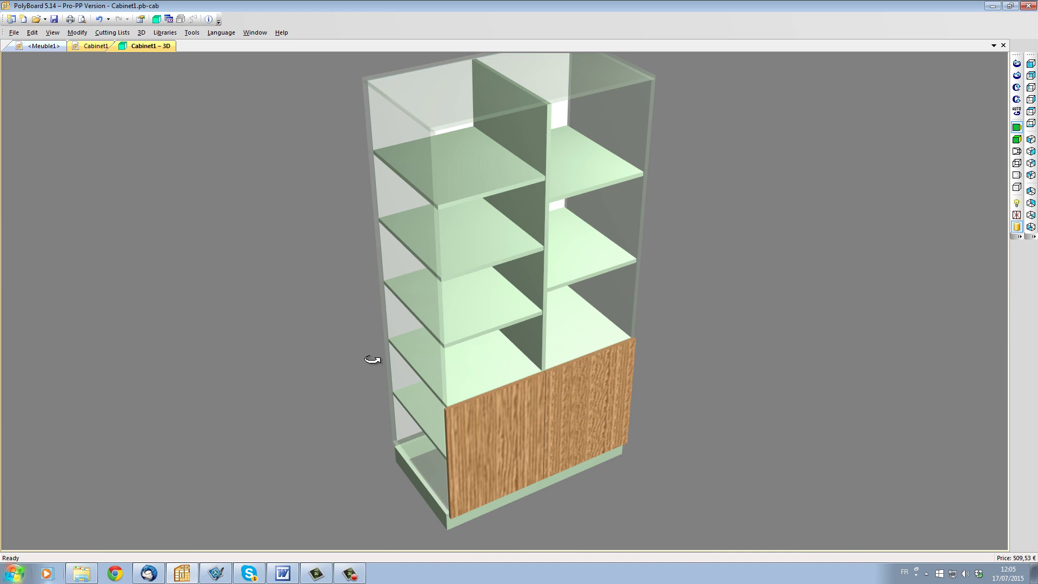
# - Open the Fitting Links sub-methods and browse the fitting rules of several base-cabinet, wall-cabinet, MiniFix, dowel and screw methods
pyautogui.moveTo(364, 348); pyautogui.dragTo(398, 360)
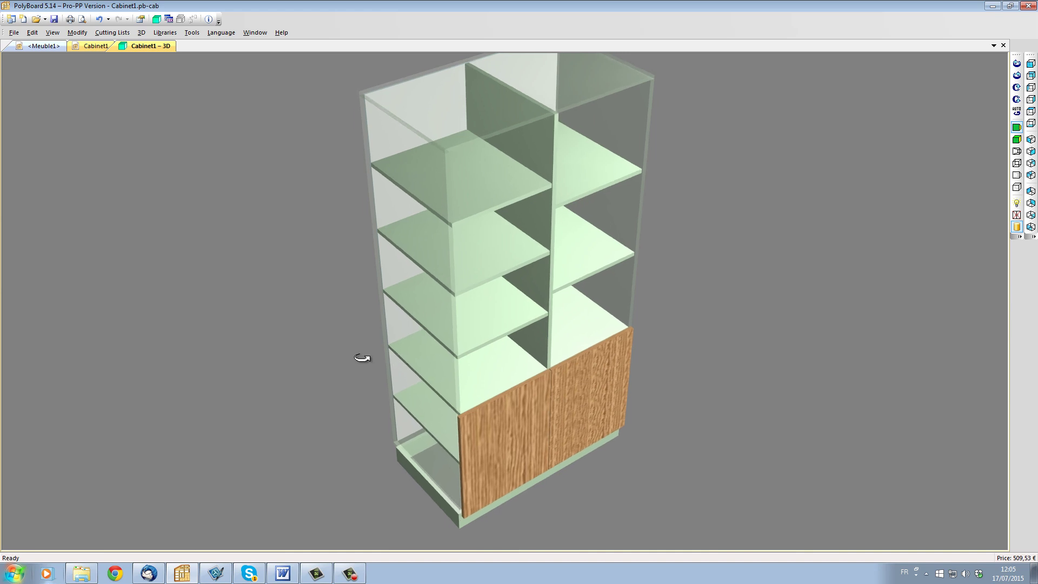
pyautogui.click(166, 33)
pyautogui.moveTo(216, 174)
pyautogui.click(304, 225)
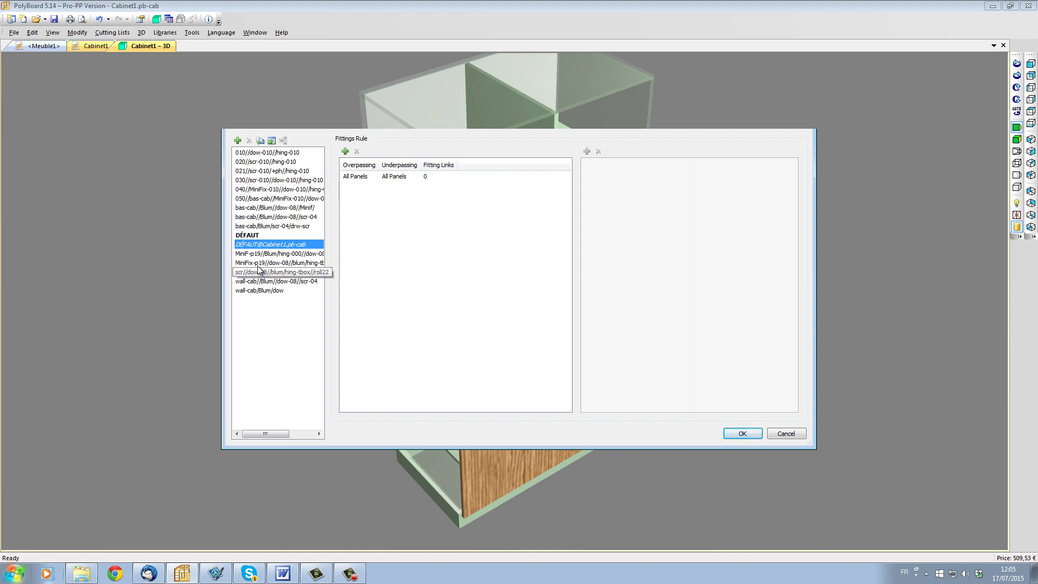
pyautogui.click(251, 213)
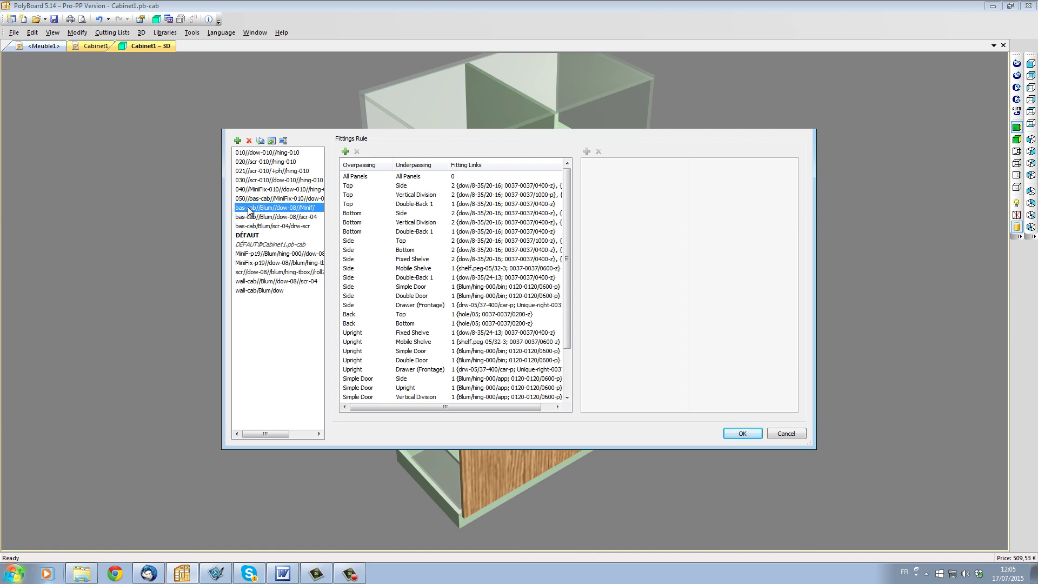
pyautogui.click(252, 284)
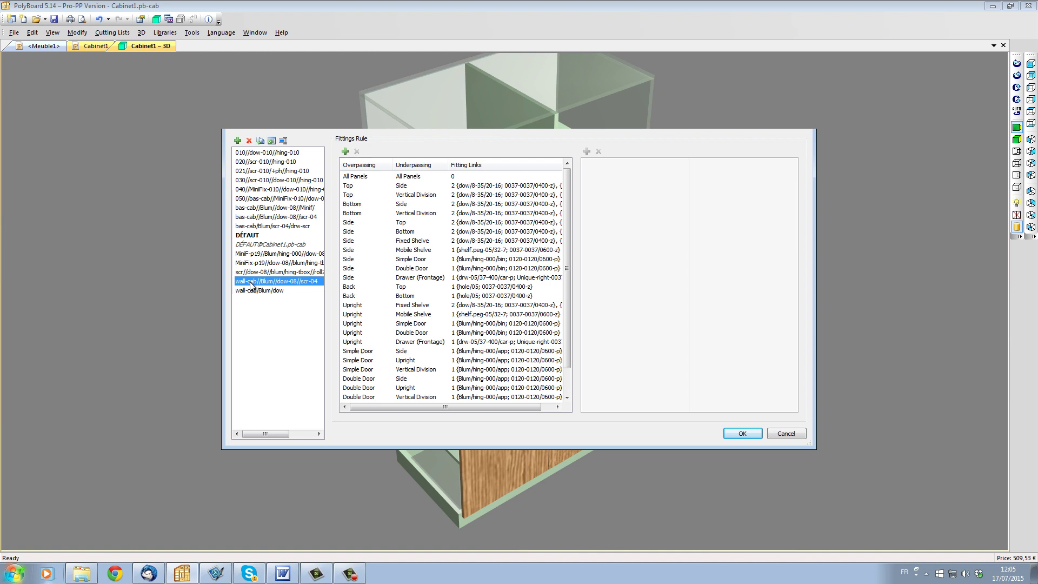
pyautogui.click(252, 256)
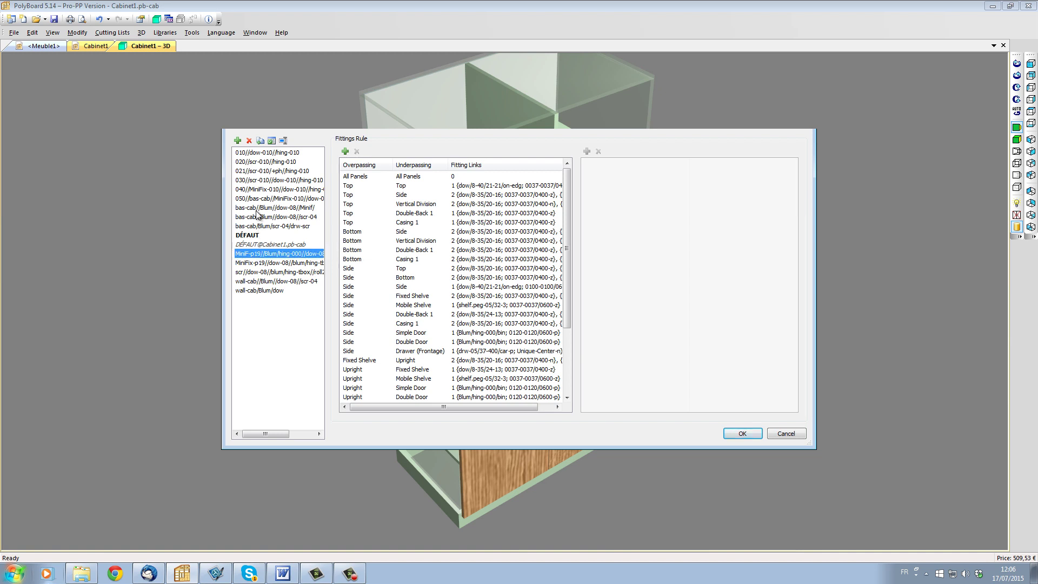
pyautogui.click(246, 154)
pyautogui.click(248, 162)
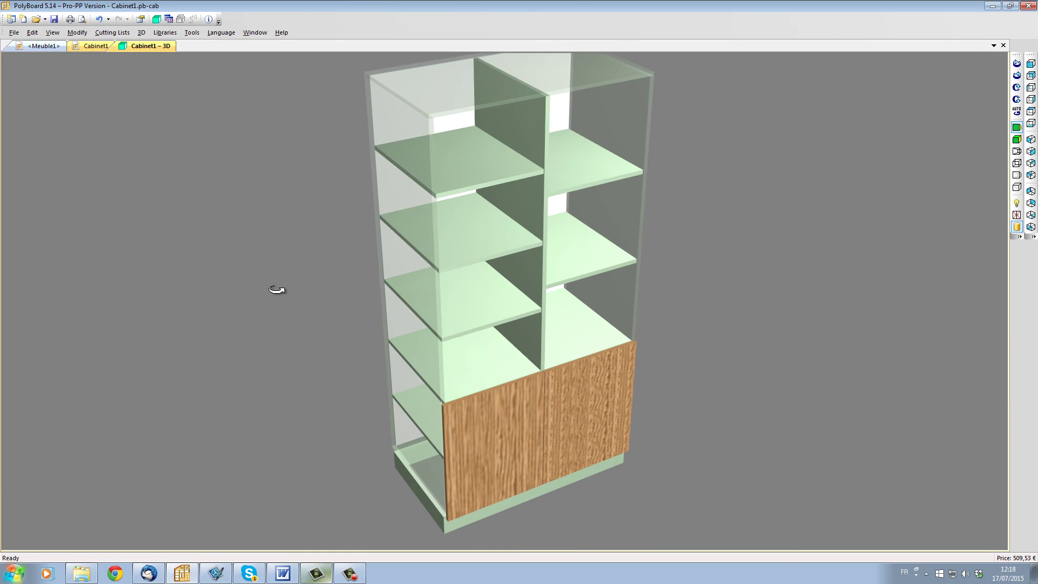
# - Apply the fitting links sub-method MiniF-p19//Blum/hing-000//dow-08//drw-400//roll22 to the whole cabinet
pyautogui.moveTo(277, 290); pyautogui.dragTo(408, 352)
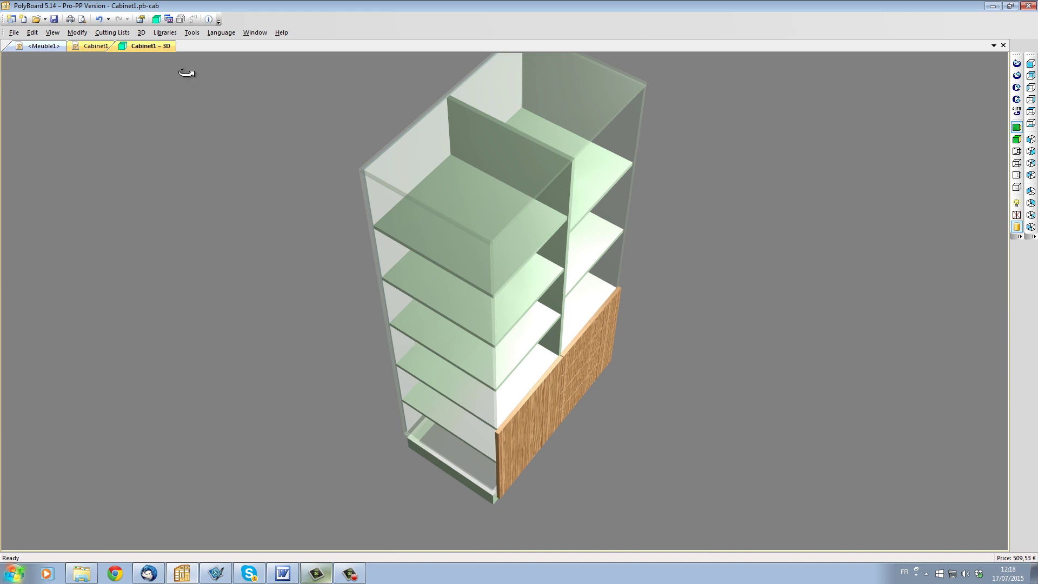
pyautogui.click(165, 32)
pyautogui.moveTo(173, 176)
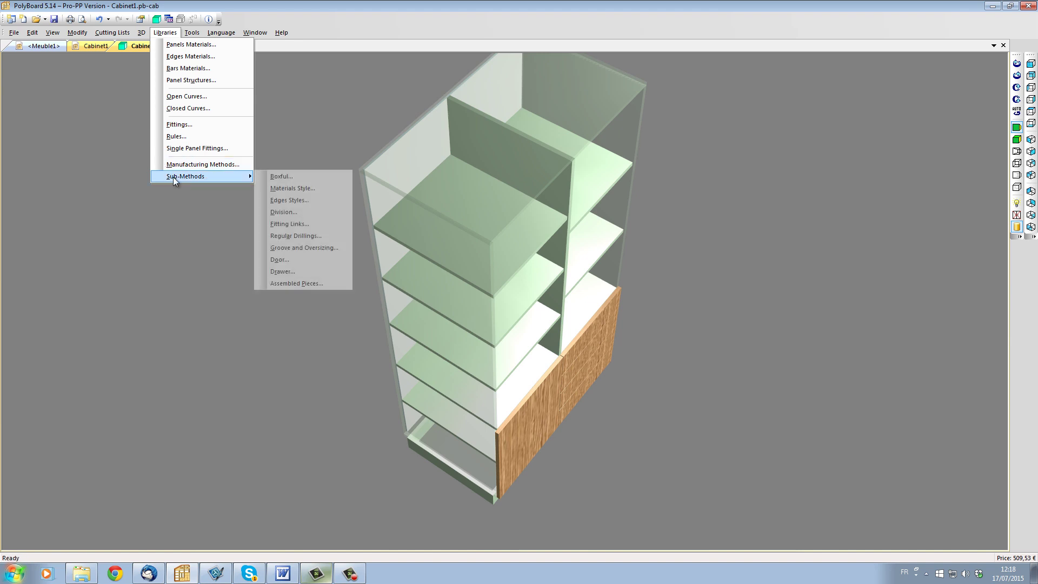
pyautogui.click(308, 224)
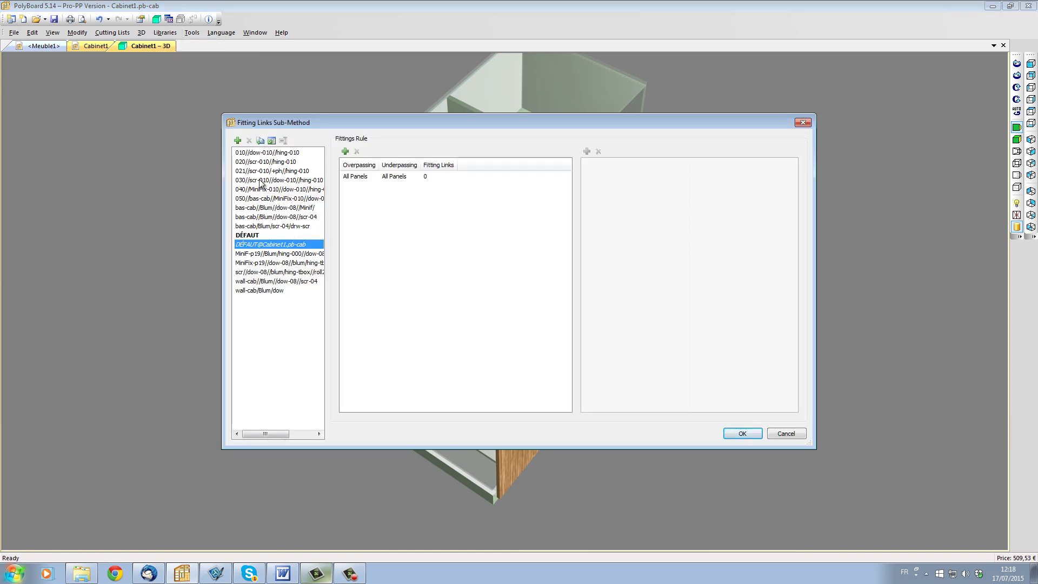
pyautogui.click(257, 257)
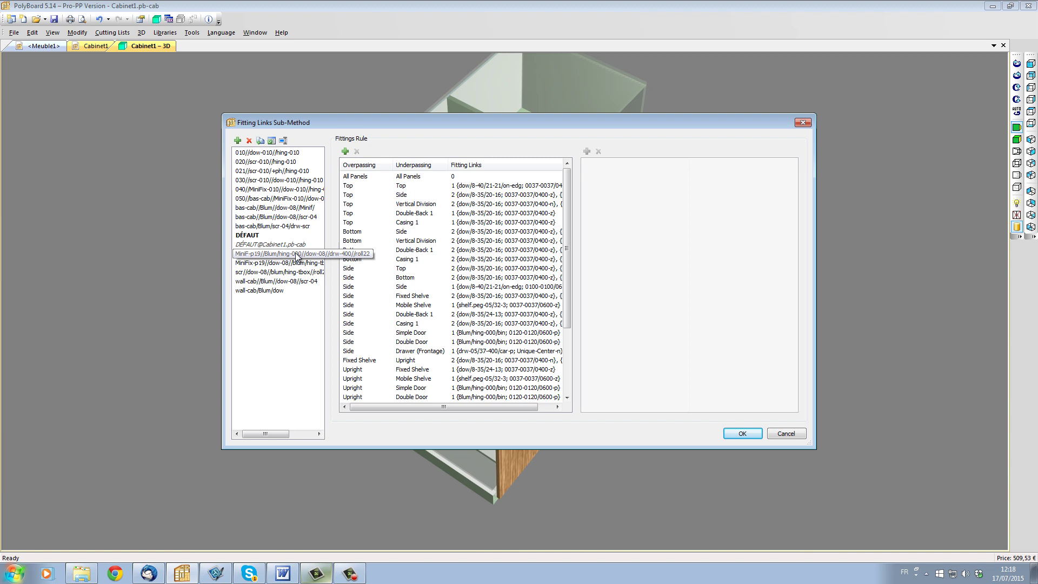
pyautogui.click(743, 433)
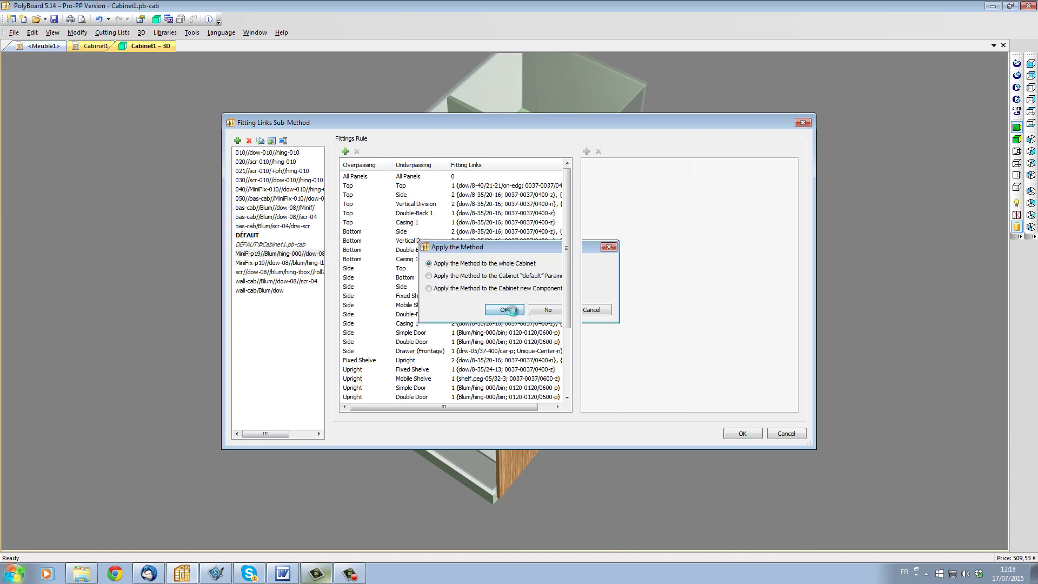
pyautogui.click(513, 313)
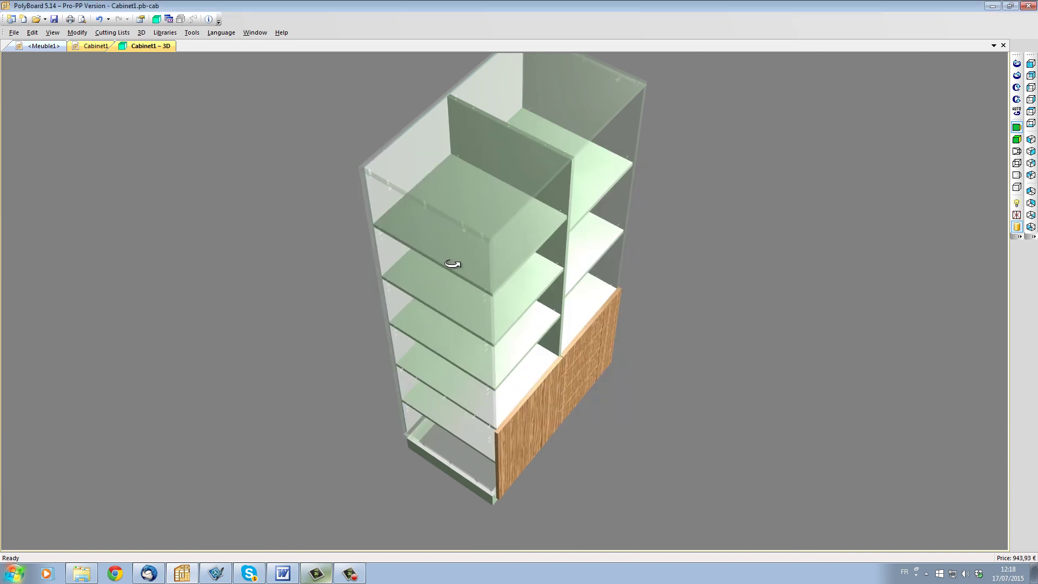
# - Examine the fittings and drillings at the cabinet's top panel and around the shelves in the 3D view
pyautogui.scroll(5, 424, 246)
pyautogui.scroll(-2, 430, 246)
pyautogui.scroll(3, 439, 250)
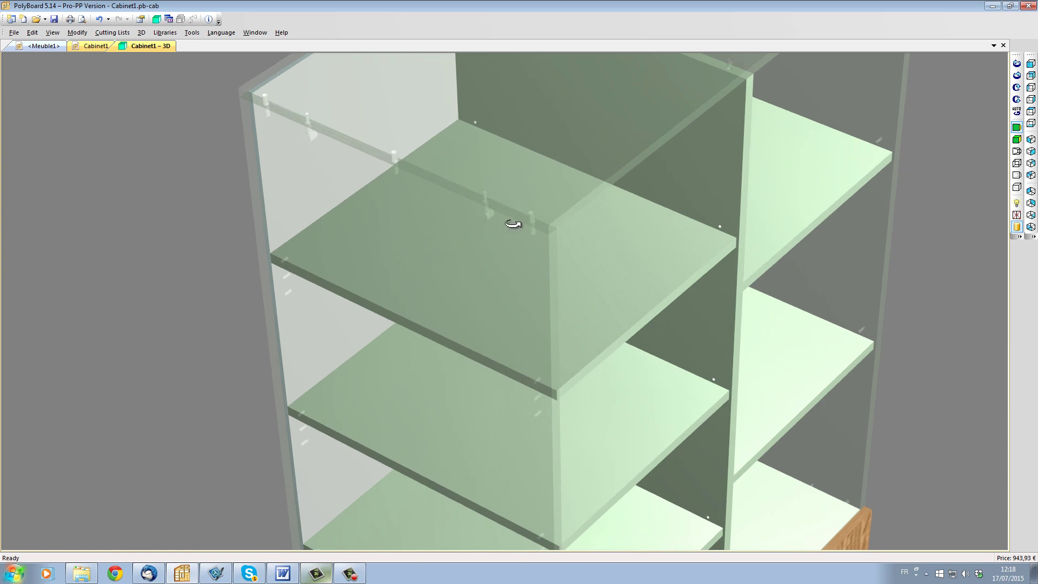
pyautogui.moveTo(573, 386); pyautogui.dragTo(584, 324)
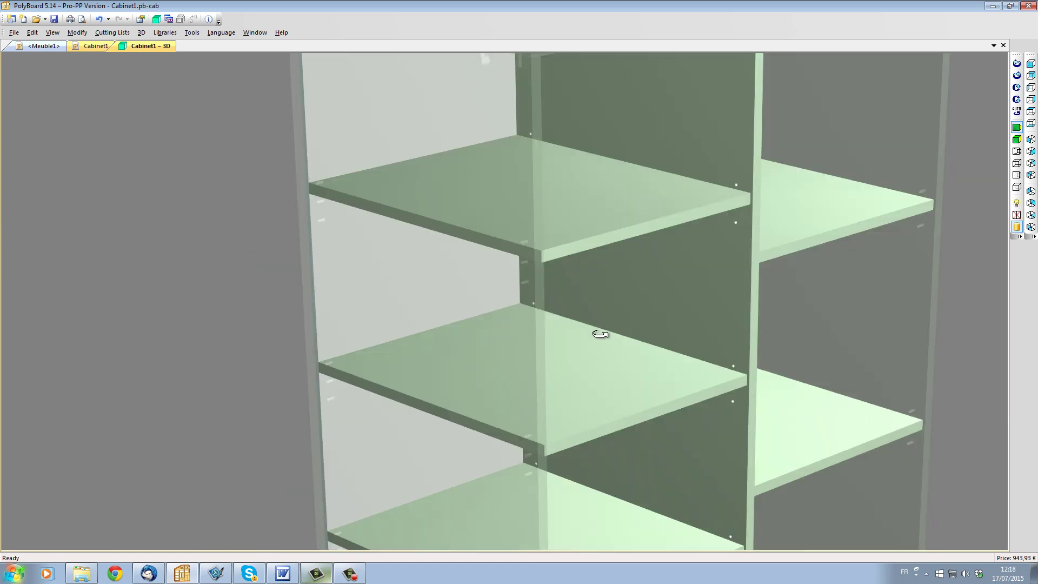
pyautogui.moveTo(664, 277); pyautogui.dragTo(602, 220)
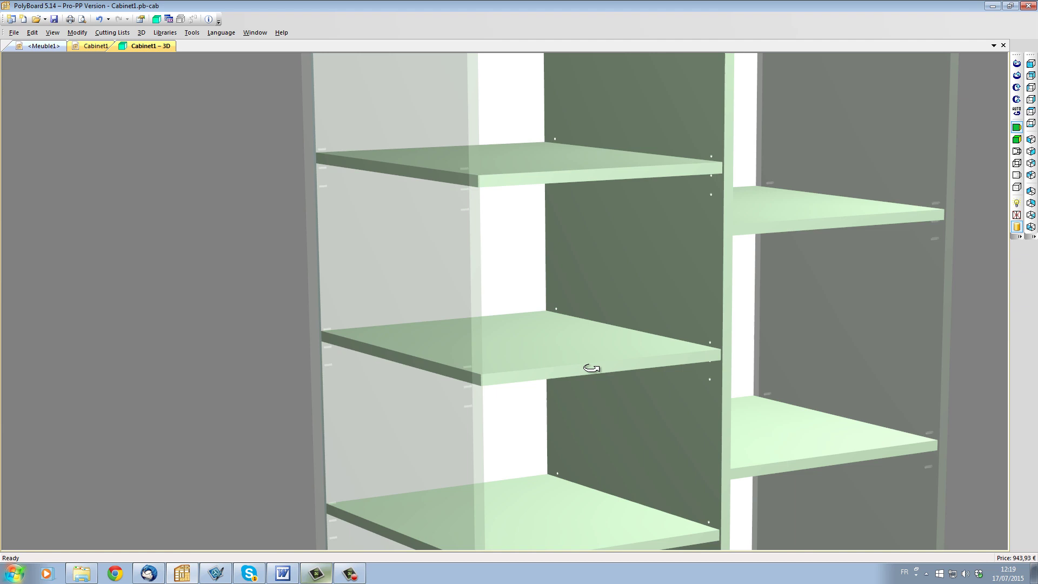
pyautogui.moveTo(591, 369)
pyautogui.mouseDown()
pyautogui.moveTo(586, 352)
pyautogui.moveTo(600, 356)
pyautogui.mouseUp()
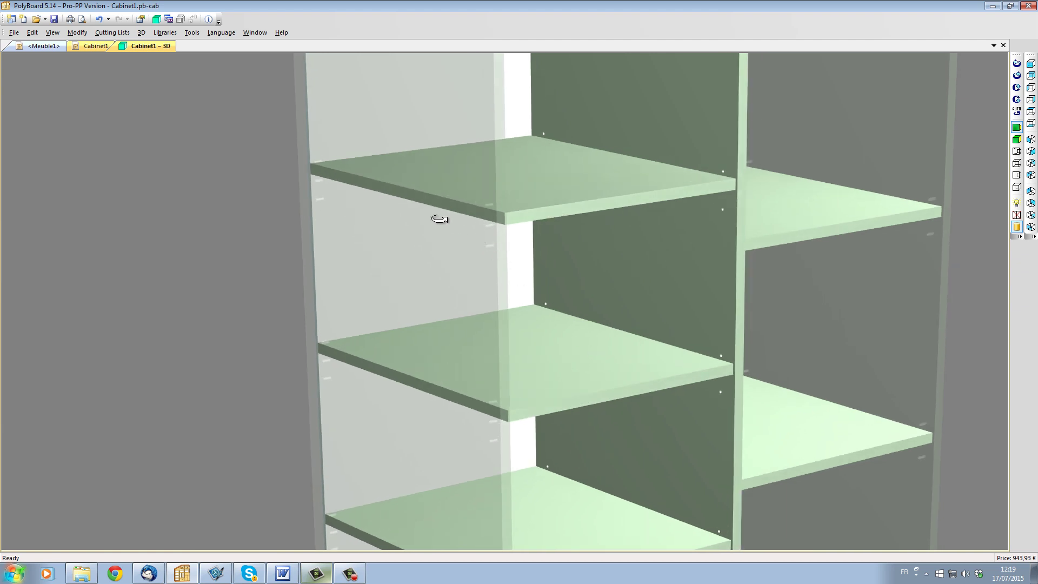
# - Review the fittings and rules assigned to successive panel connections in the cabinet's fitting links sub-method, starting with Top to Top
pyautogui.click(165, 33)
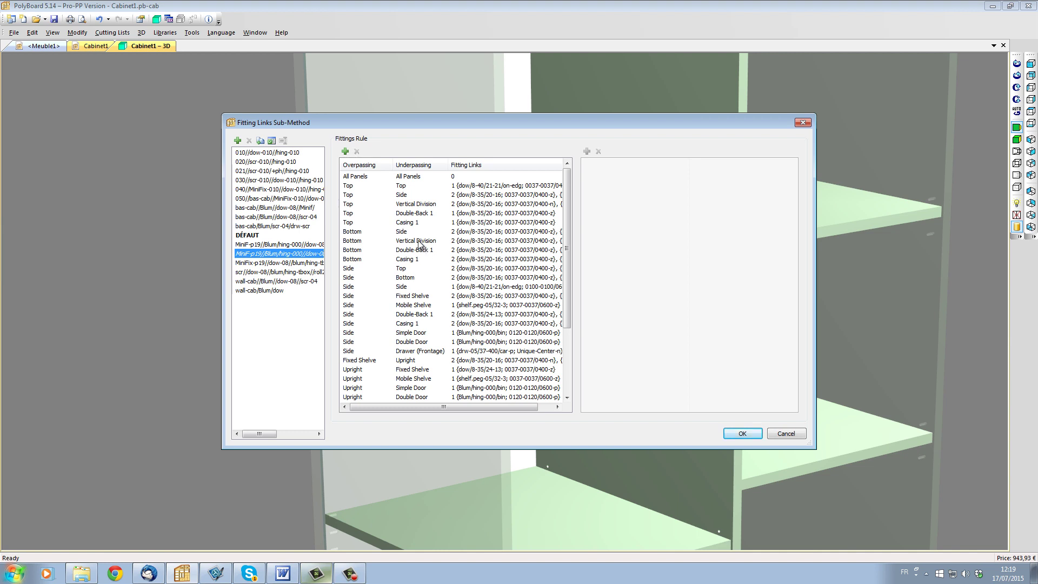
pyautogui.click(464, 187)
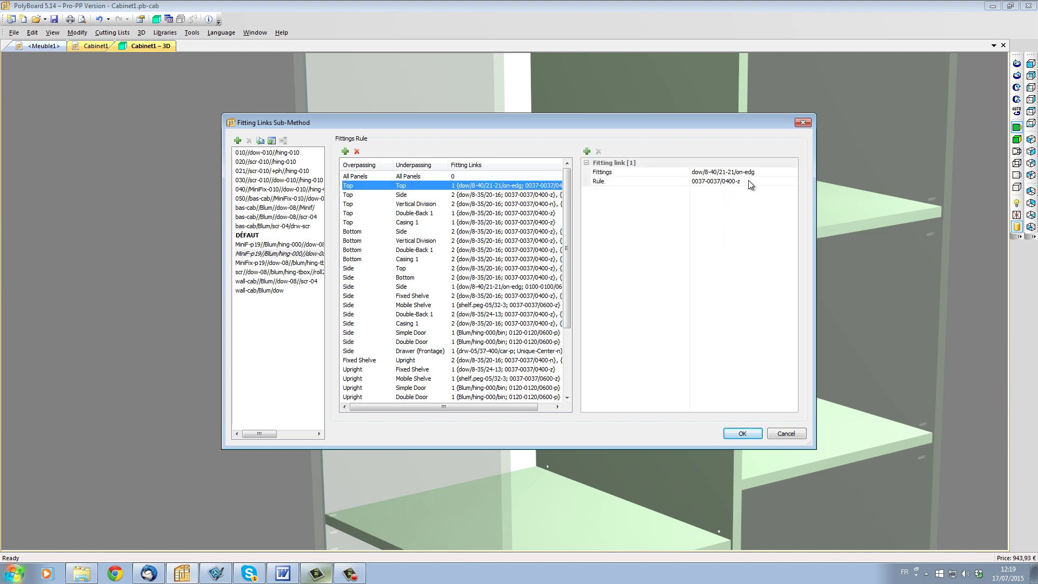
pyautogui.press('Down')
pyautogui.press('Down')
pyautogui.press('Down')
pyautogui.press('Down')
pyautogui.press('Down')
pyautogui.press('Down')
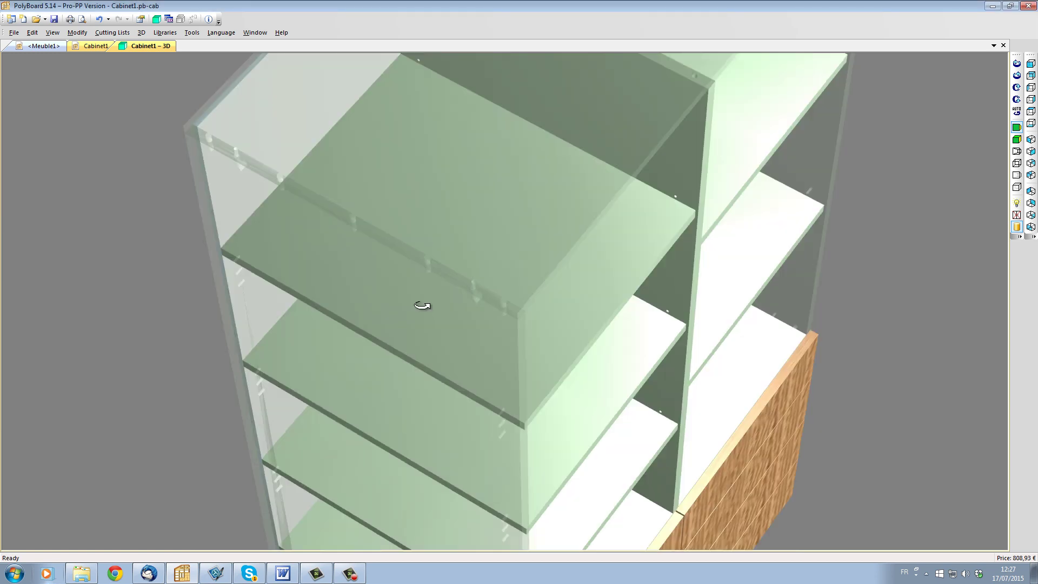
# - Examine the shelf peg holes above and below the shelves on the cabinet's side and vertical division in 3D
pyautogui.moveTo(422, 305); pyautogui.dragTo(415, 291)
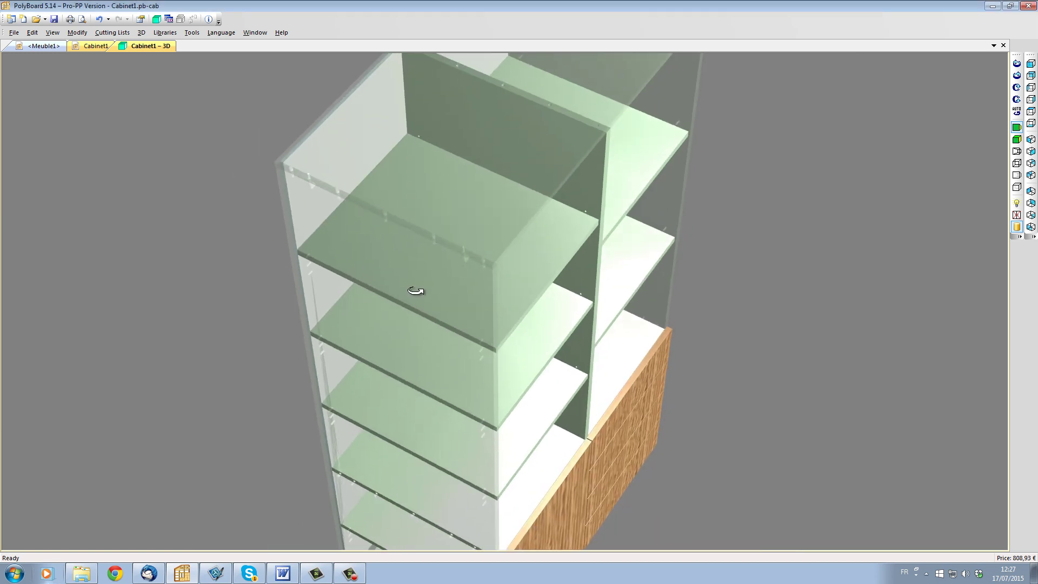
pyautogui.moveTo(416, 291); pyautogui.dragTo(385, 307)
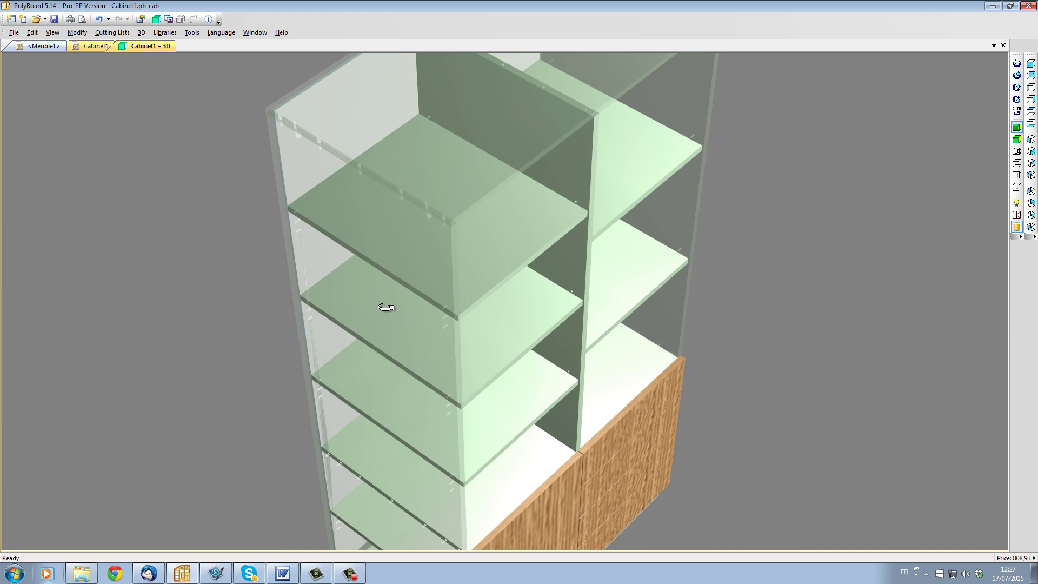
pyautogui.moveTo(385, 307); pyautogui.dragTo(475, 245)
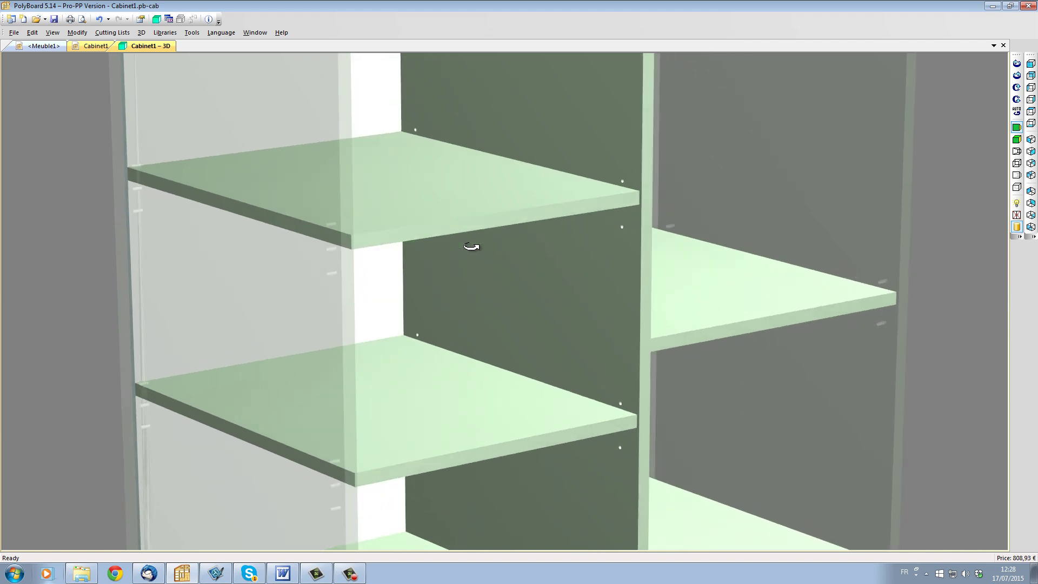
pyautogui.moveTo(625, 230); pyautogui.dragTo(582, 242)
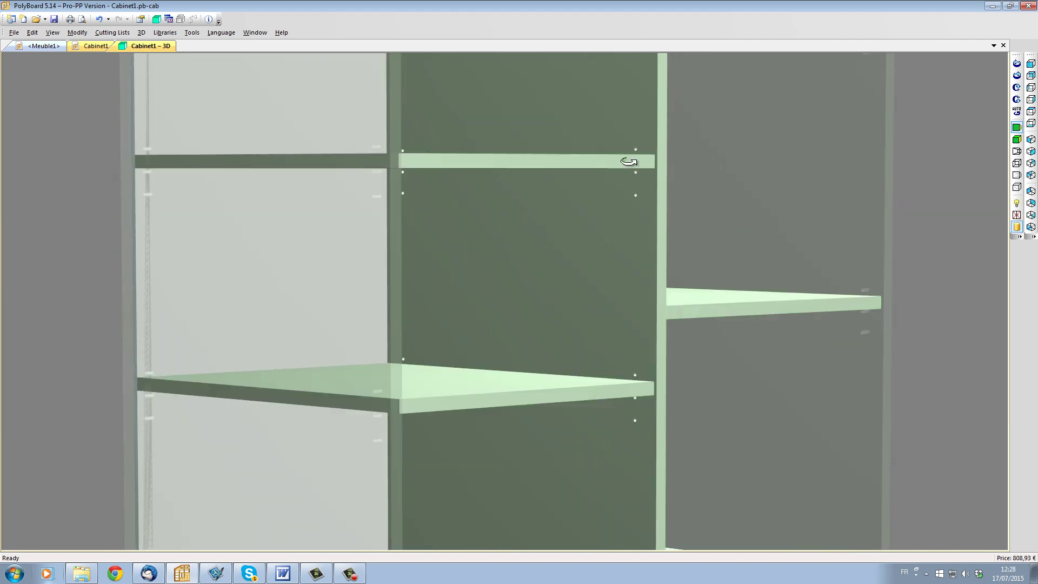
pyautogui.moveTo(598, 171); pyautogui.dragTo(560, 206)
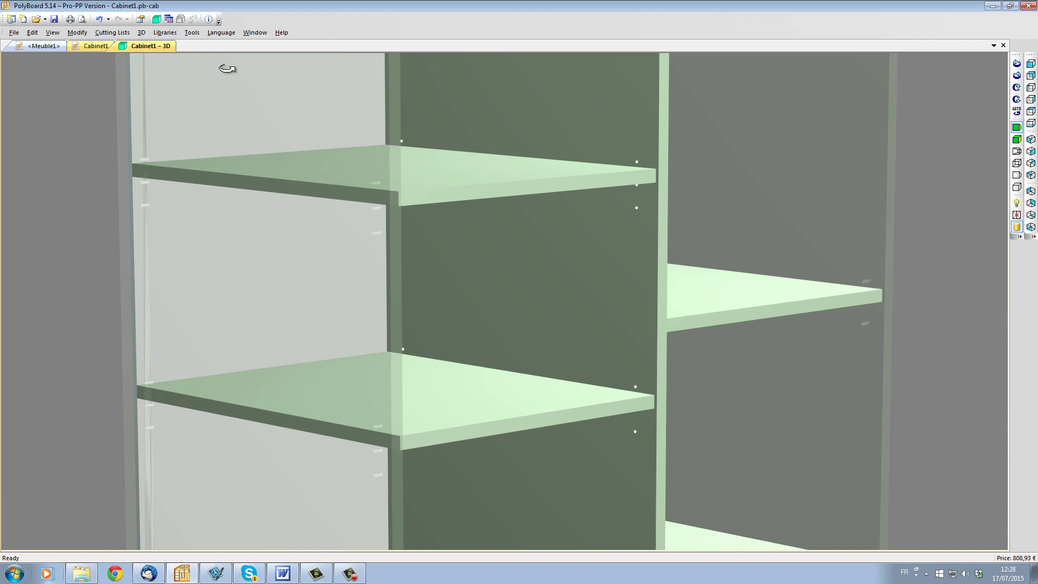
# - Open the 0-shelf.peg/010 fitting in the fittings library and preview it with the overpassing panel extending beyond the other panel
pyautogui.click(165, 34)
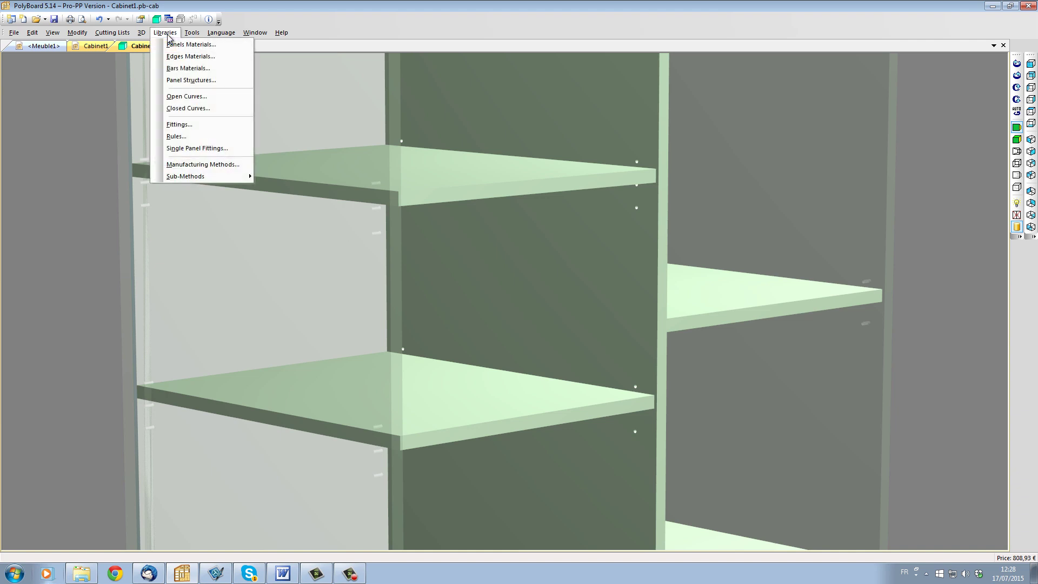
pyautogui.click(192, 125)
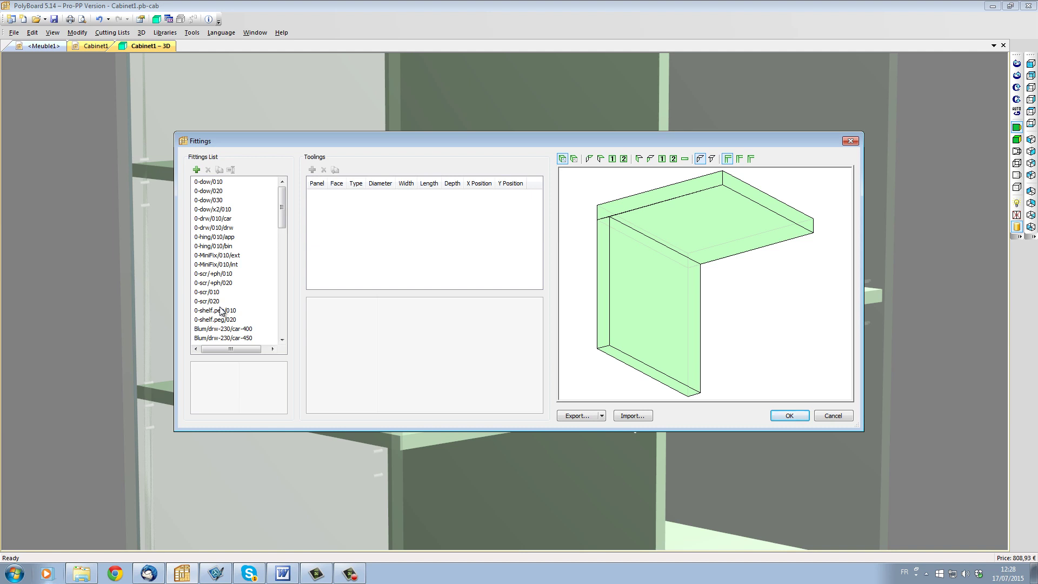
pyautogui.scroll(-3, 219, 243)
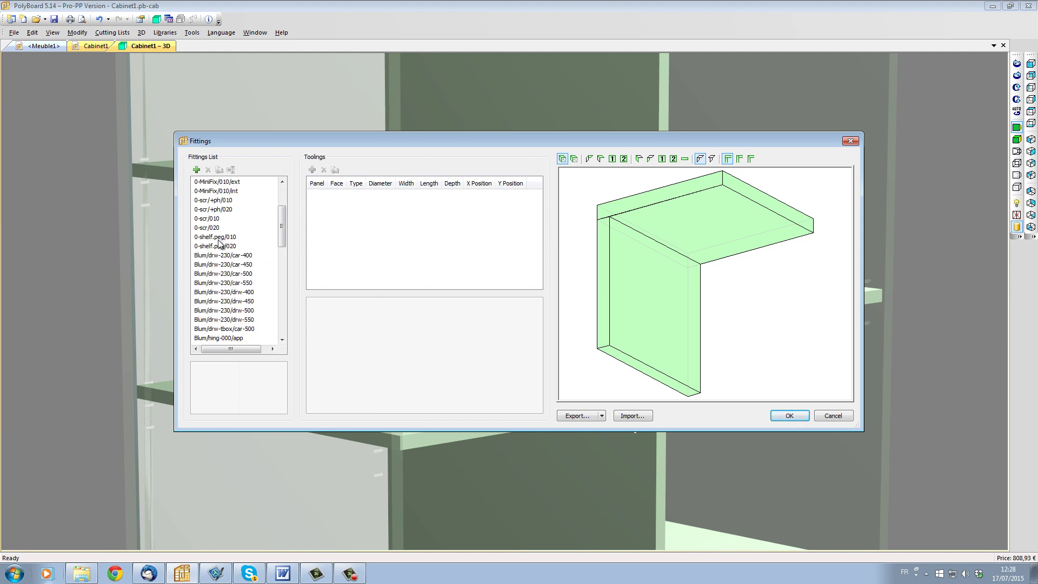
pyautogui.click(219, 238)
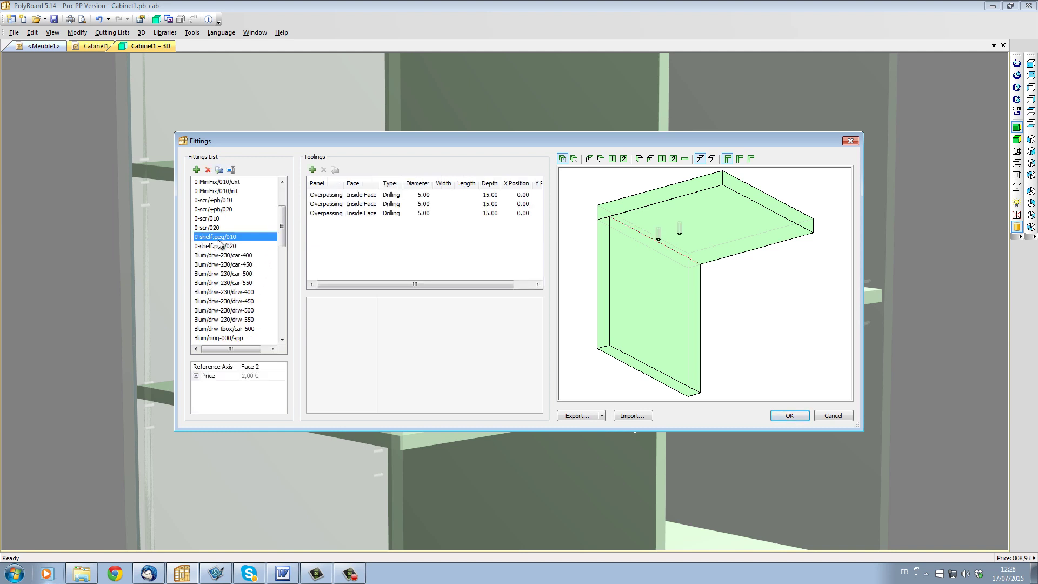
pyautogui.click(712, 159)
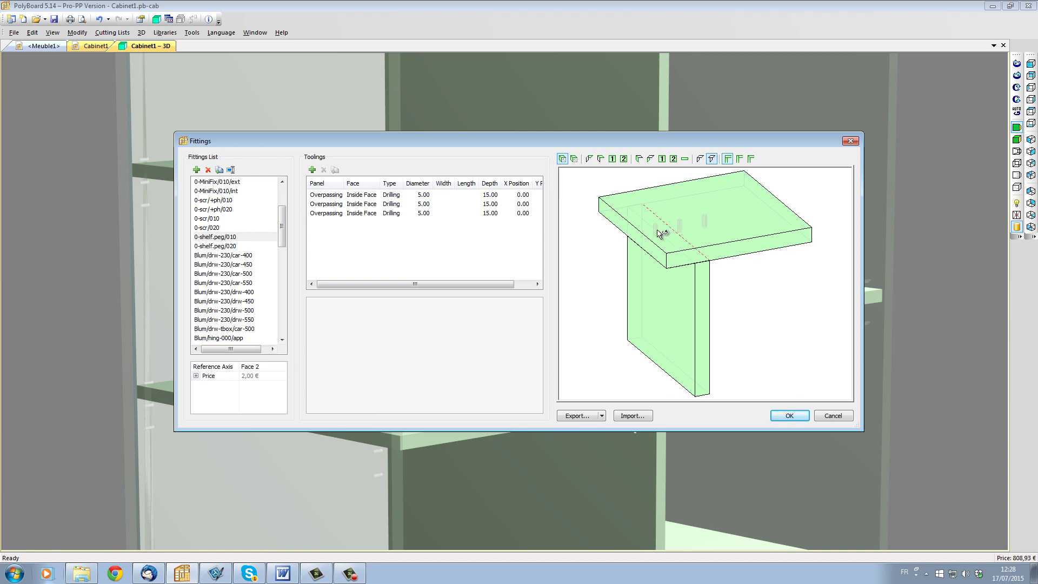
# - Duplicate the last overpassing inside-face drilling of the 0-shelf.peg/010 fitting and set the copy's Y position to 59 mm
pyautogui.click(349, 213)
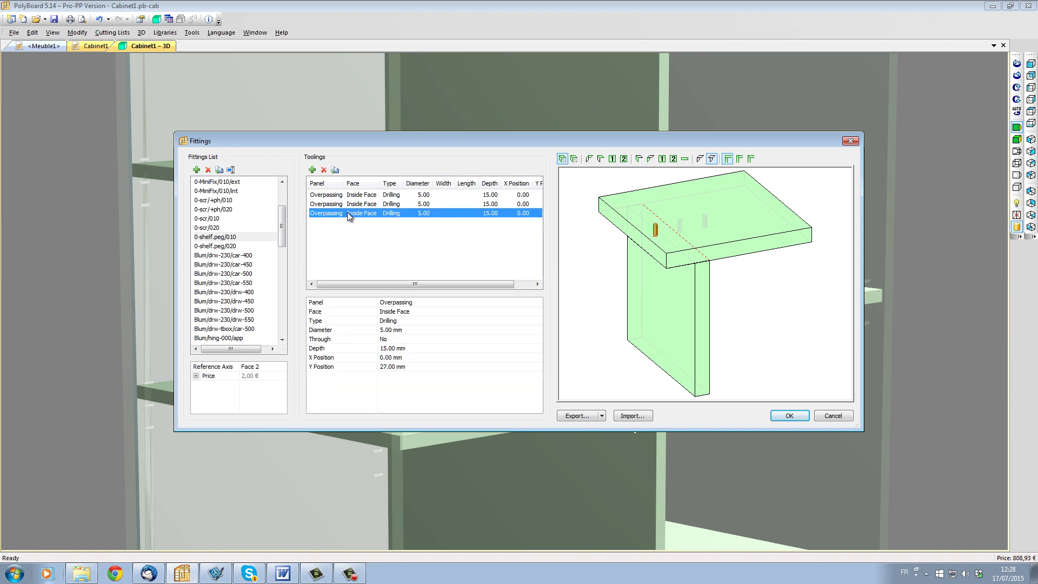
pyautogui.click(336, 170)
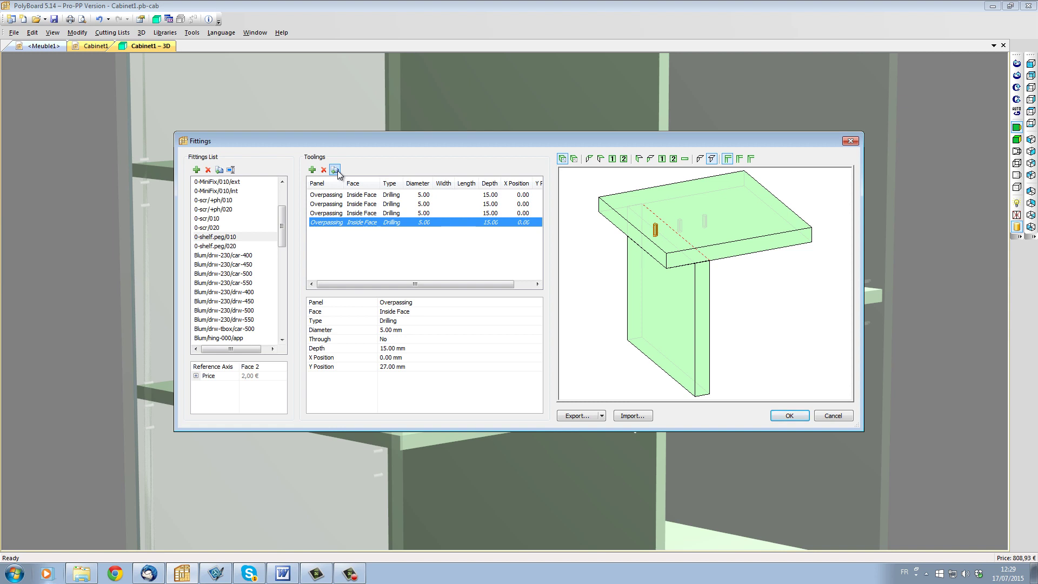
pyautogui.click(416, 368)
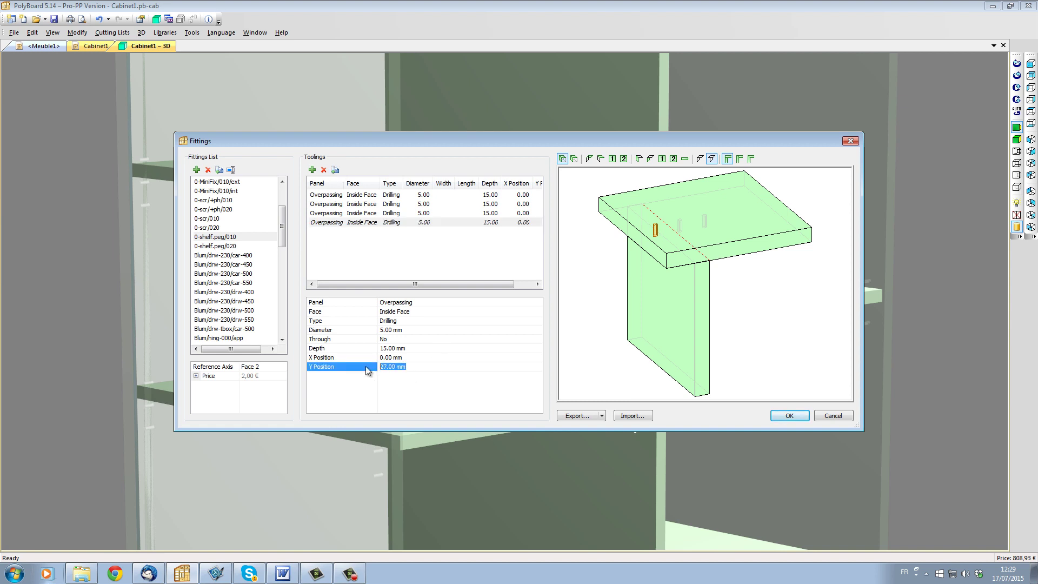
pyautogui.write('59')
pyautogui.press('Return')
pyautogui.moveTo(607, 332); pyautogui.dragTo(669, 279)
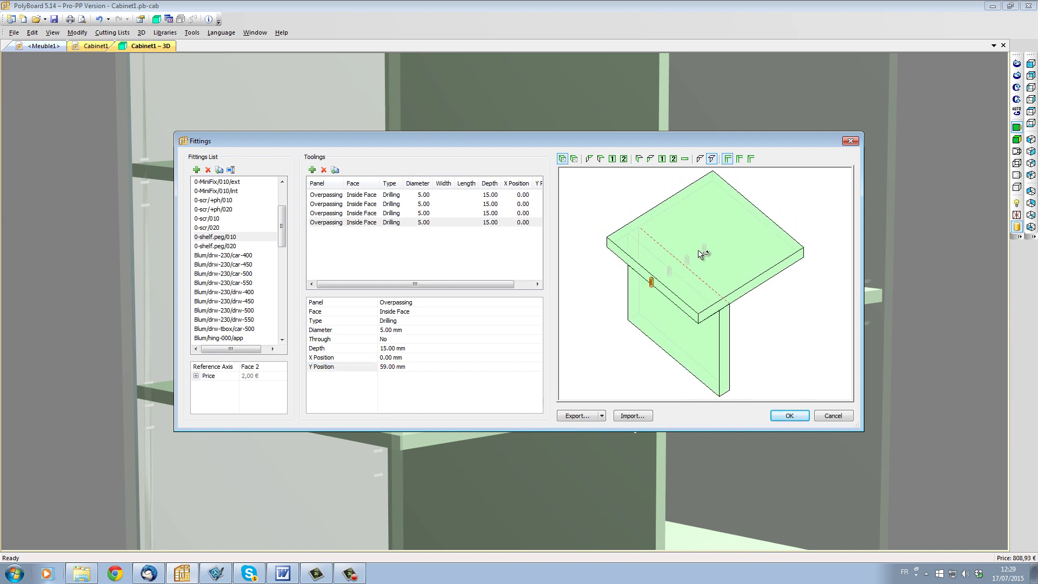
# - Accept the 0-shelf.peg/010 fitting changes and apply them to all open documents
pyautogui.click(247, 239)
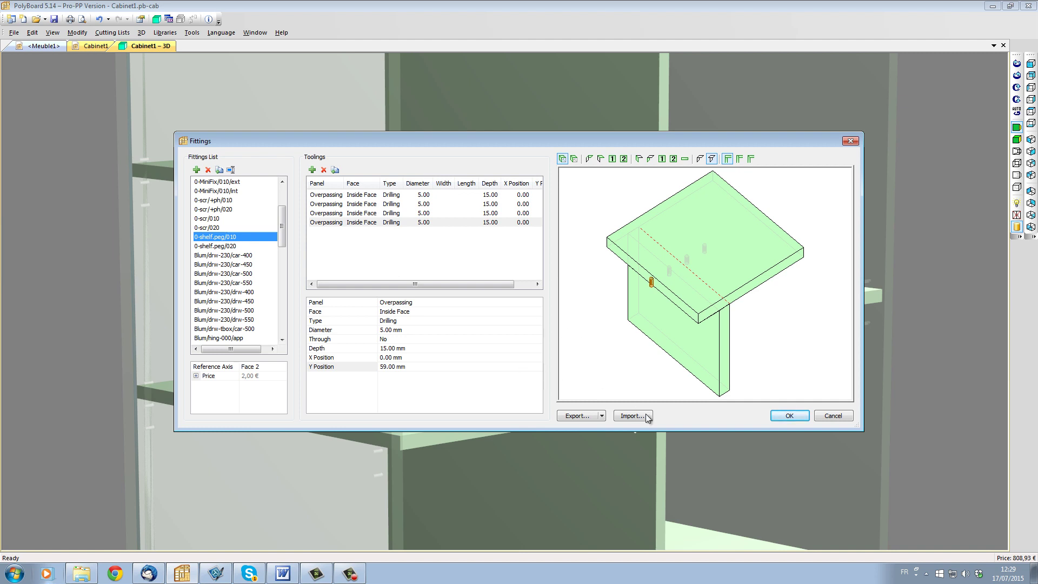
pyautogui.click(800, 418)
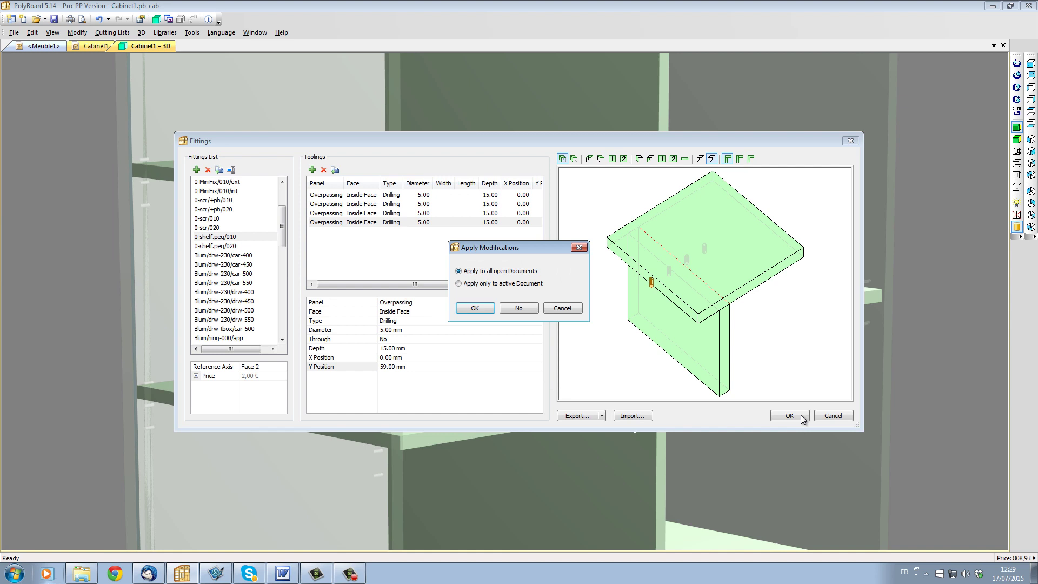
pyautogui.click(484, 308)
# - Examine the updated shelf peg drillings around the shelves on the cabinet's side and vertical division in 3D
pyautogui.moveTo(501, 308); pyautogui.dragTo(537, 300)
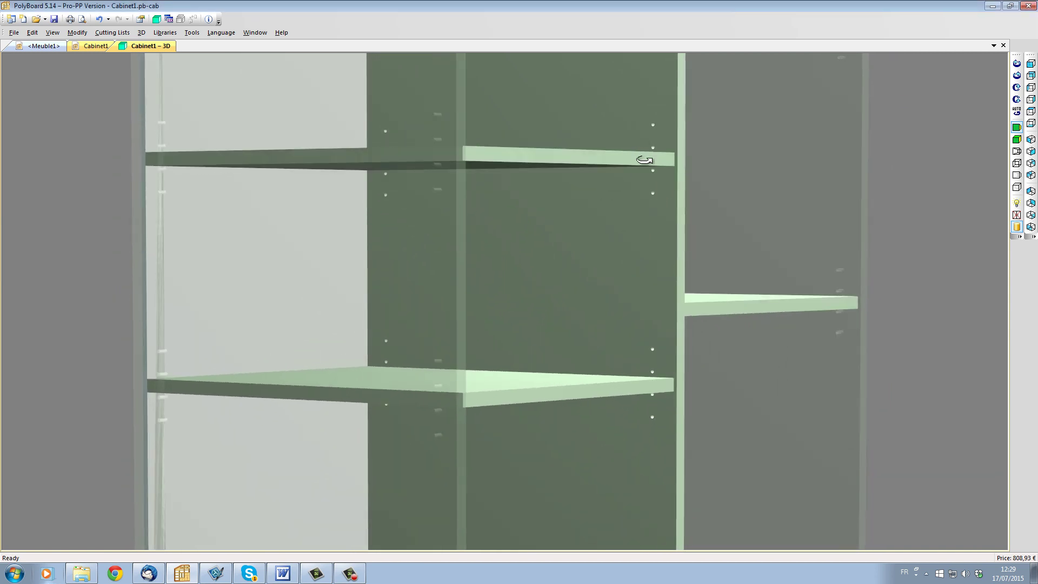
pyautogui.moveTo(568, 234)
pyautogui.mouseDown()
pyautogui.moveTo(564, 264)
pyautogui.moveTo(550, 234)
pyautogui.mouseUp()
pyautogui.scroll(-3, 564, 264)
pyautogui.scroll(3, 549, 234)
pyautogui.moveTo(542, 271); pyautogui.dragTo(528, 290)
pyautogui.scroll(-2, 508, 262)
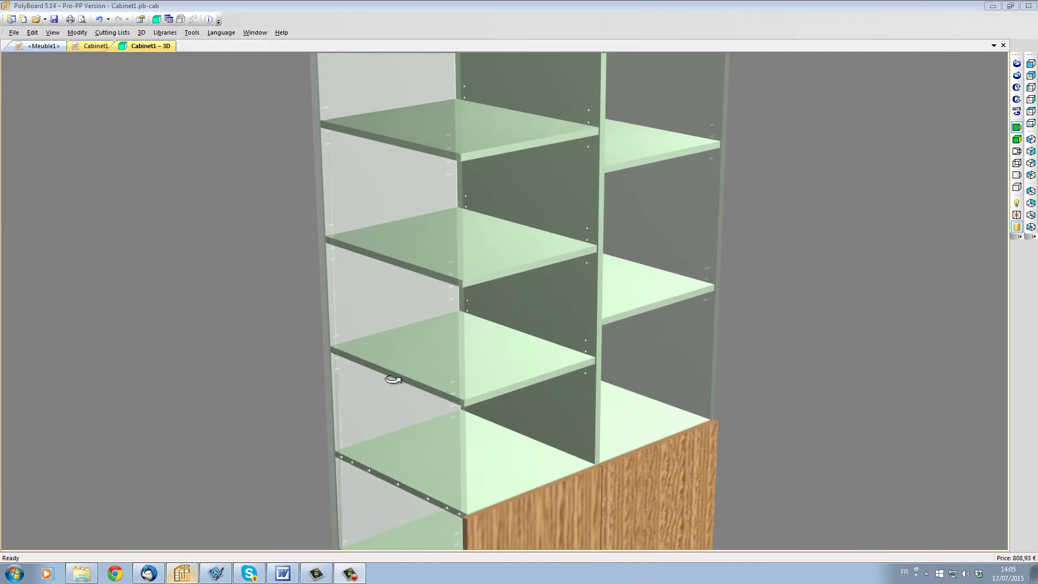
pyautogui.moveTo(477, 352); pyautogui.dragTo(506, 338)
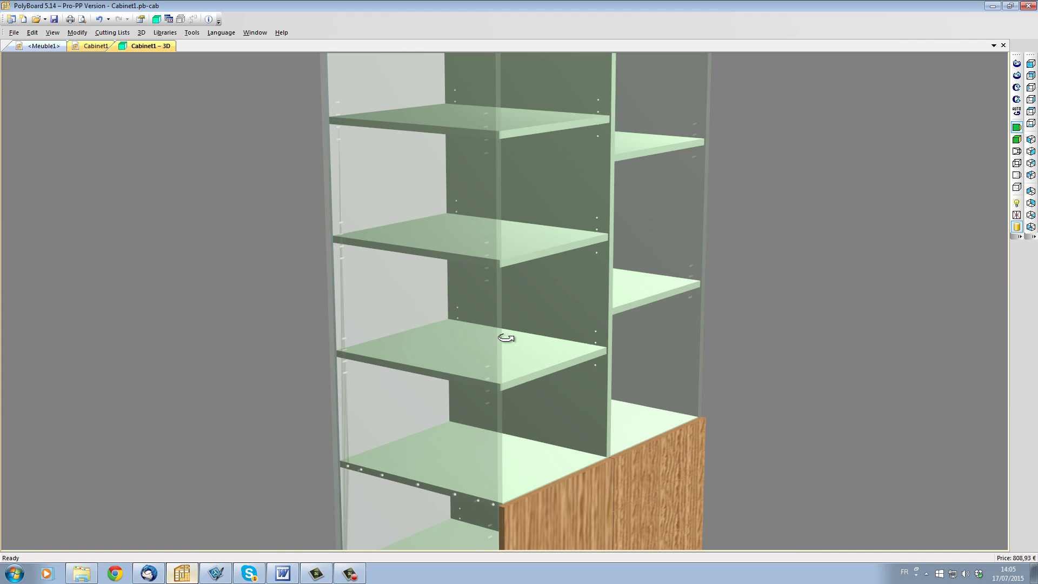
pyautogui.moveTo(506, 338); pyautogui.dragTo(503, 339)
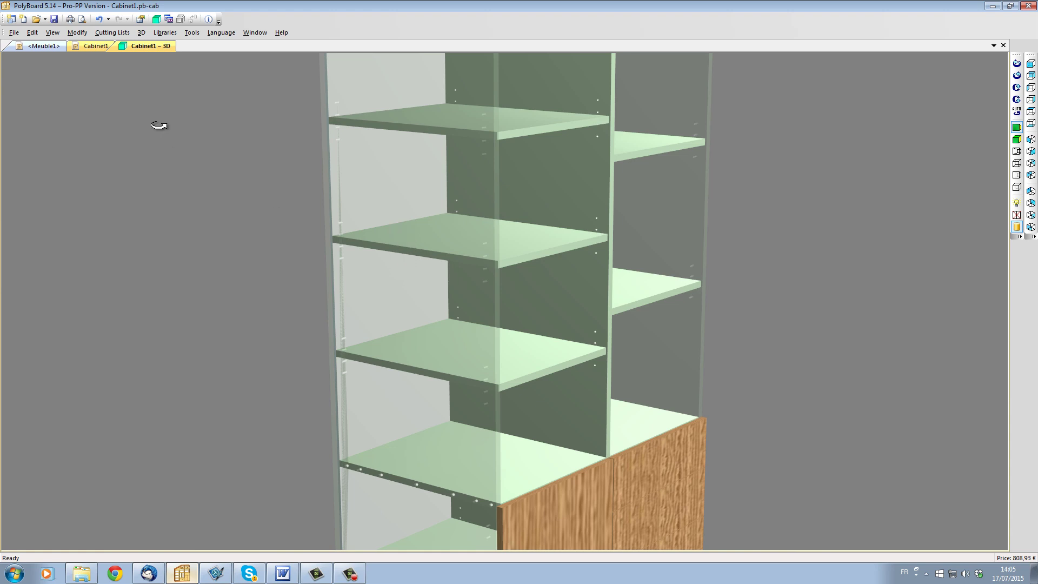
# - Open the 0-rul/shlf.peg/010 rule in the fittings positions rules library and set its Begin offset to 60 mm
pyautogui.click(165, 32)
pyautogui.click(175, 142)
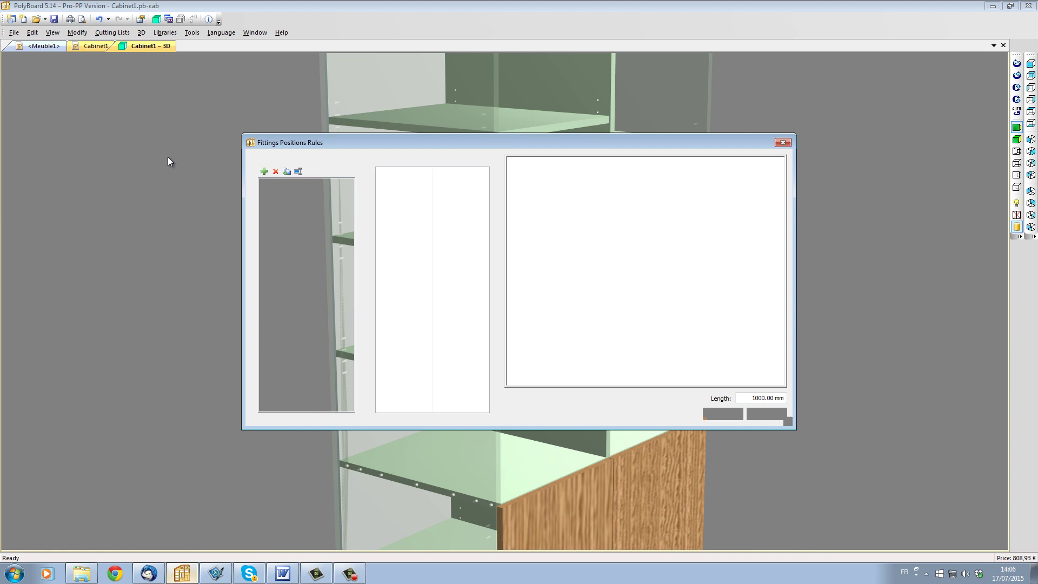
pyautogui.scroll(-1, 349, 232)
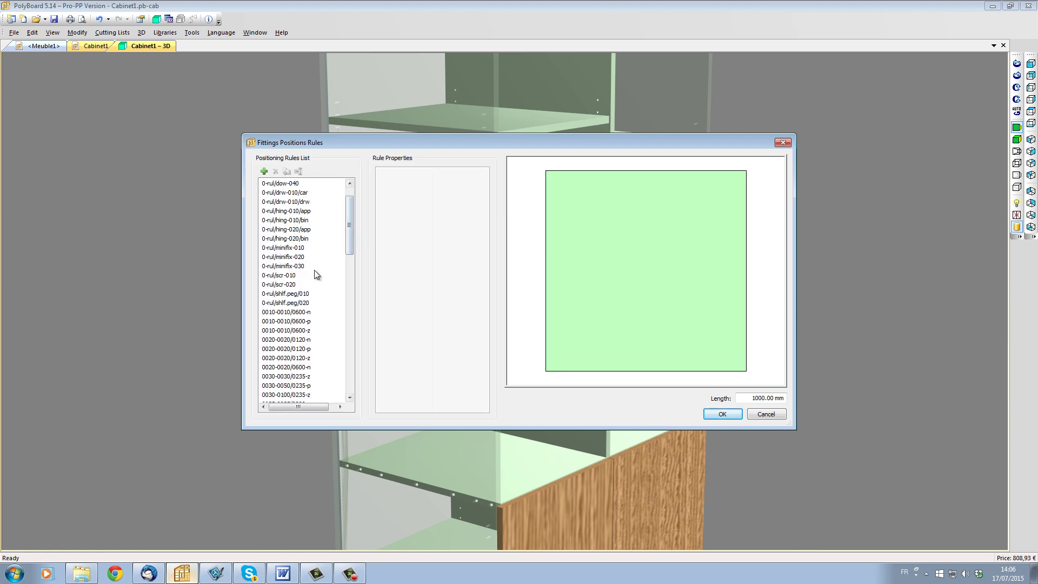
pyautogui.click(285, 295)
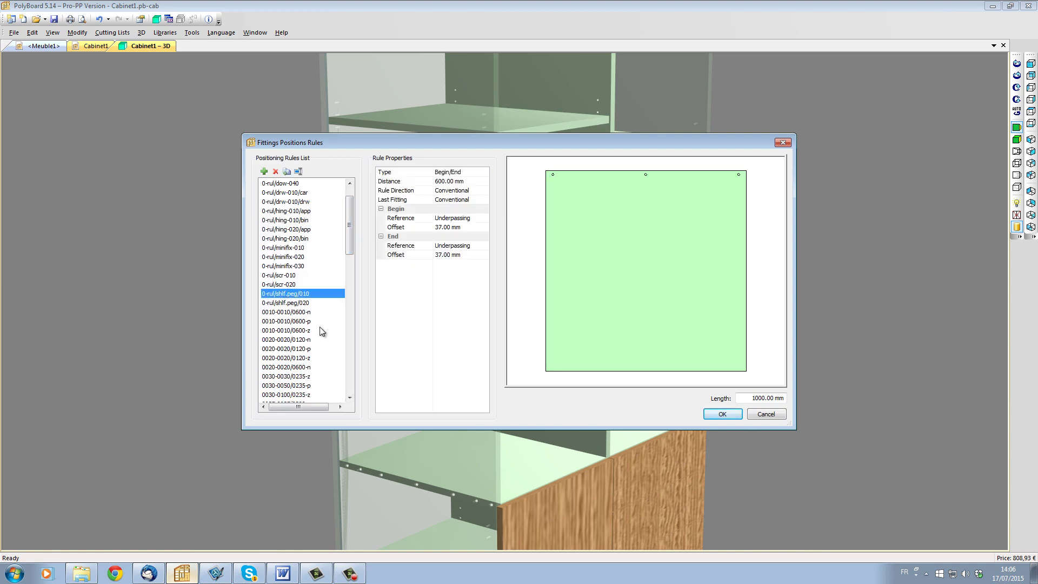
pyautogui.click(471, 227)
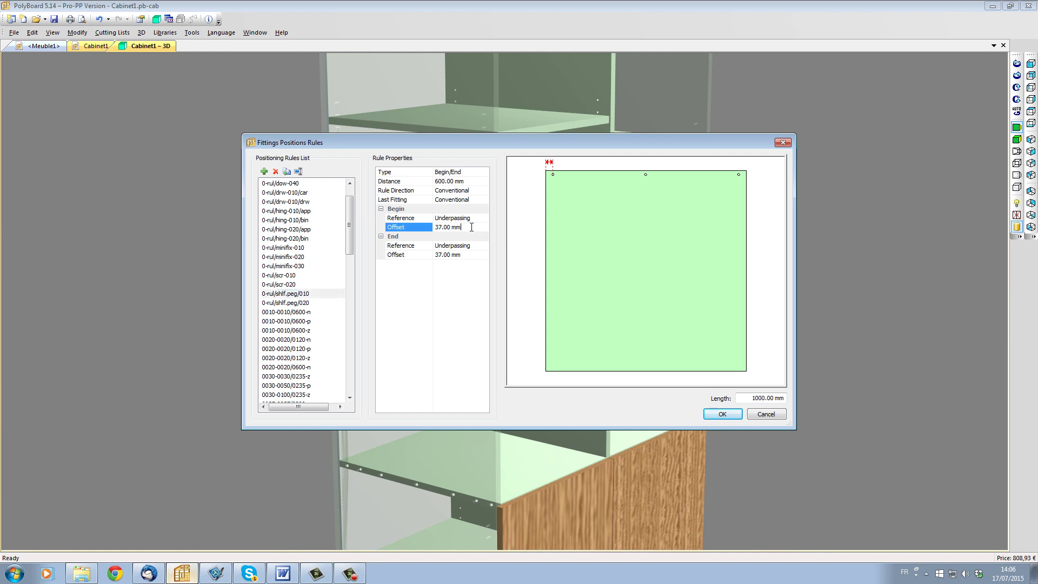
pyautogui.moveTo(471, 227); pyautogui.dragTo(436, 227)
pyautogui.write('8')
pyautogui.write('0')
# - Set the 0-rul/shlf.peg/010 rule's distance to 300 mm, apply the rule changes and check the peg holes in 3D
pyautogui.click(474, 181)
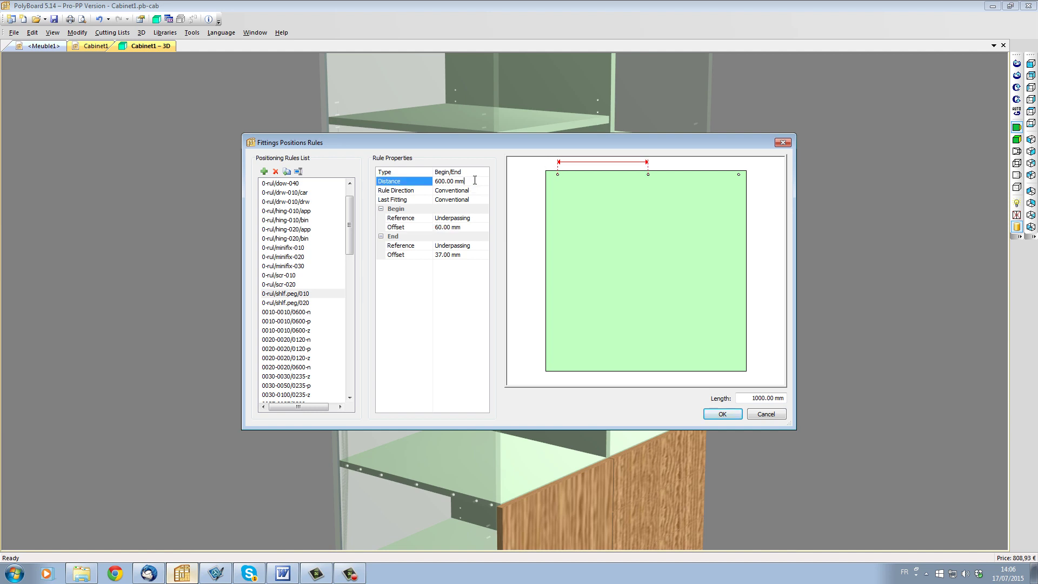
pyautogui.moveTo(475, 180); pyautogui.dragTo(431, 181)
pyautogui.write('300')
pyautogui.click(726, 411)
pyautogui.click(478, 308)
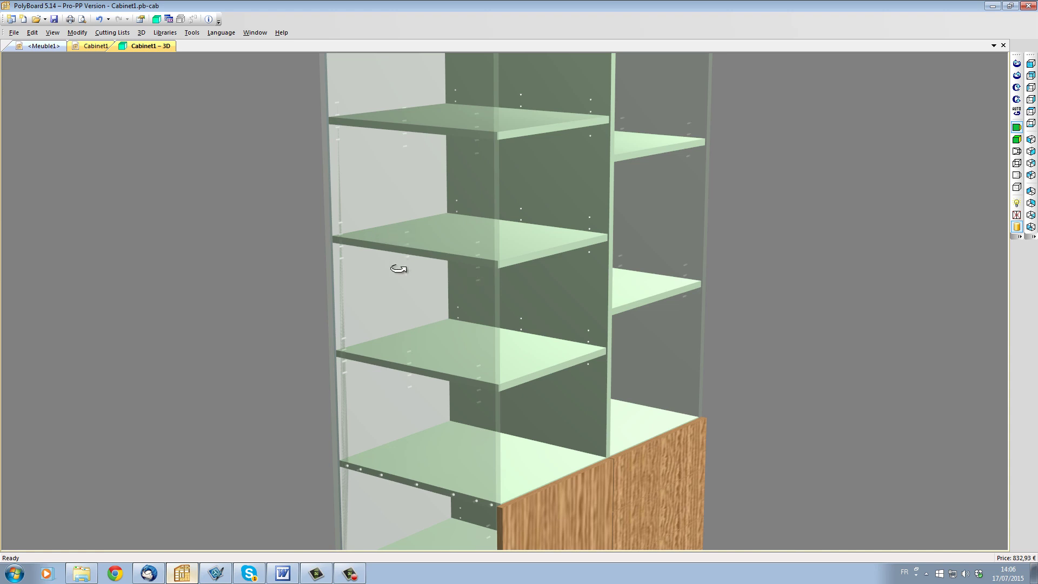
pyautogui.scroll(-3, 449, 295)
pyautogui.scroll(6, 456, 301)
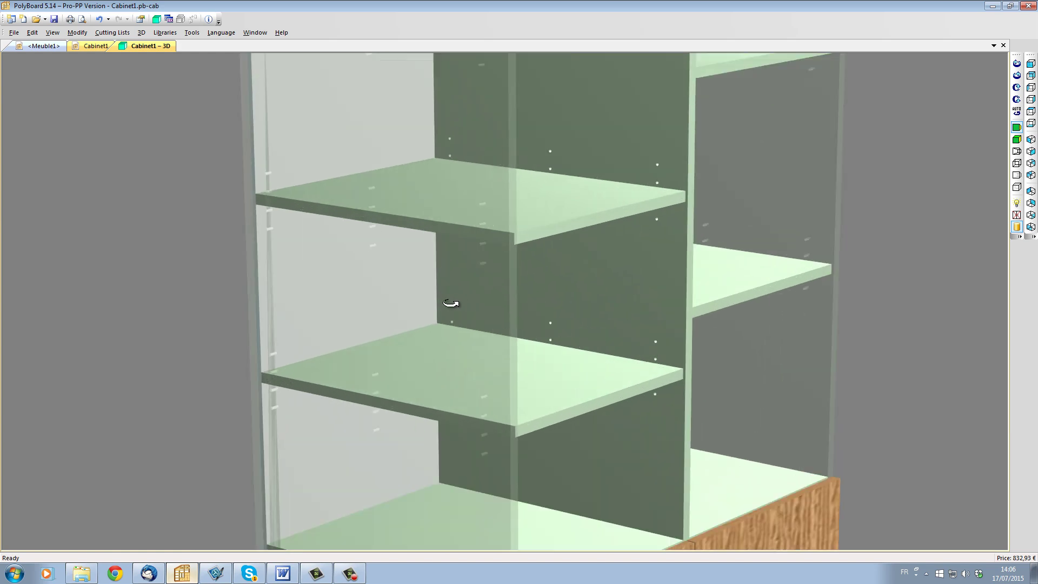